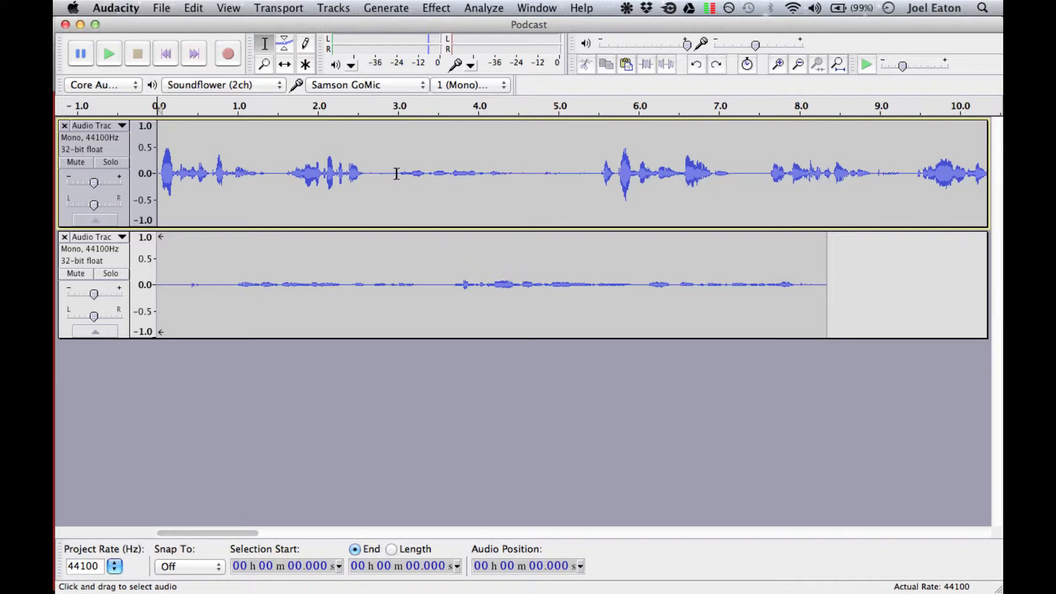
left_click_drag(394, 174, 529, 170)
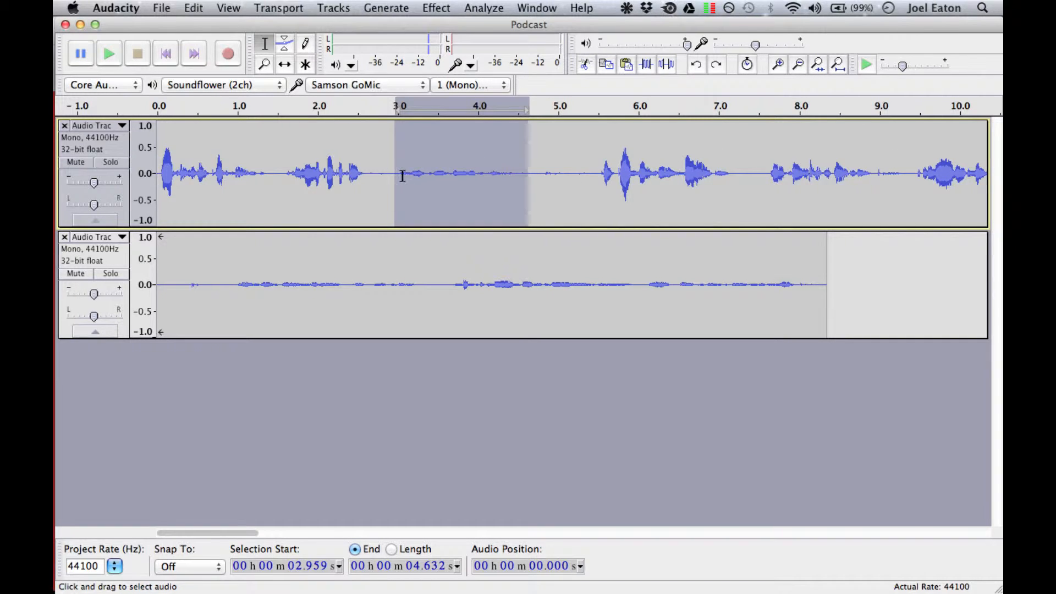
left_click(601, 170)
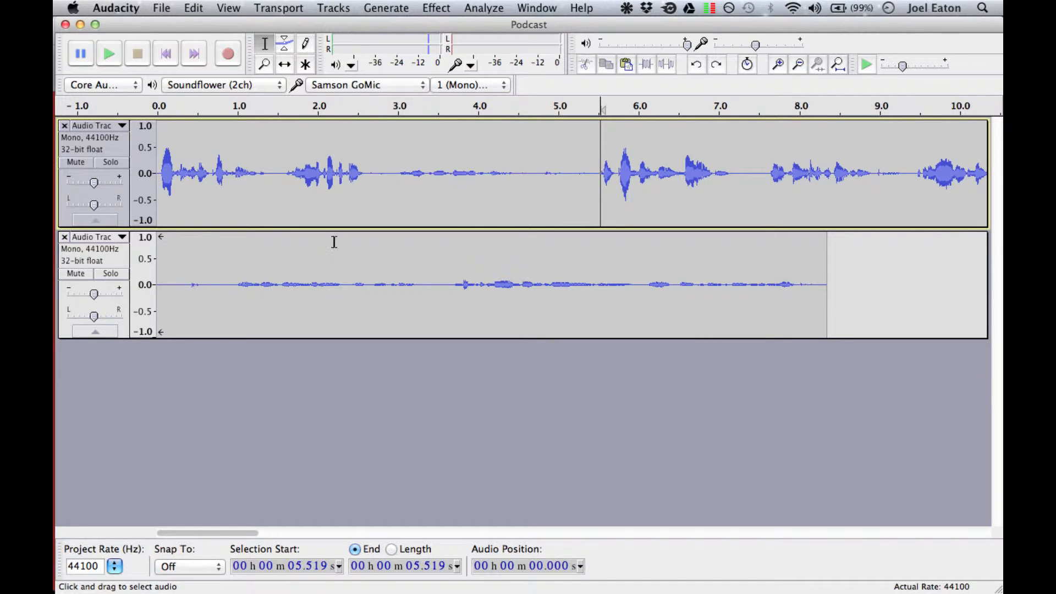
left_click_drag(174, 284, 814, 281)
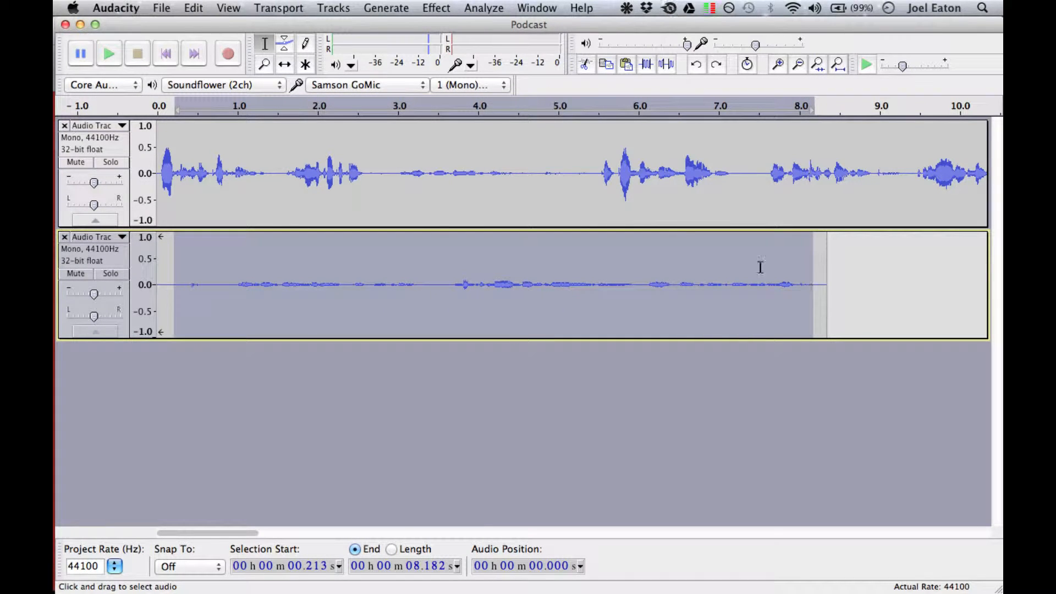
left_click_drag(162, 205, 513, 209)
left_click(357, 209)
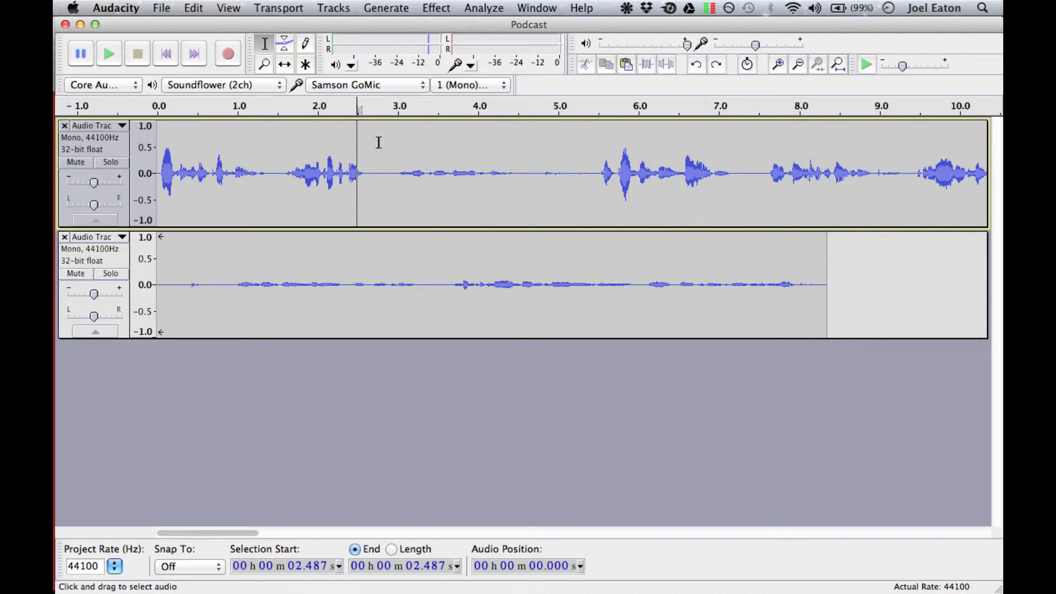
left_click(388, 170)
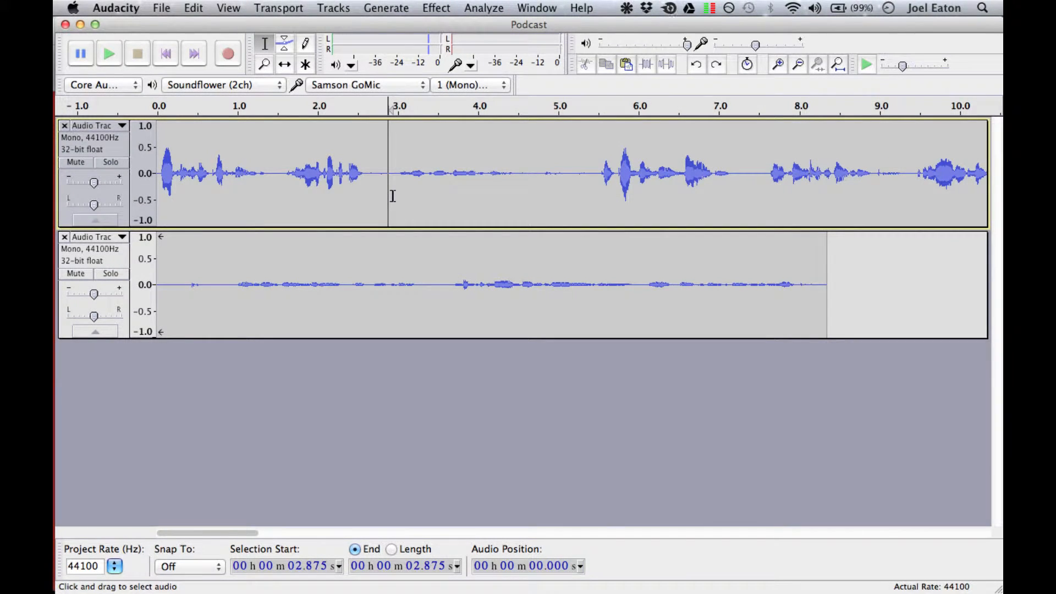
left_click_drag(394, 196, 541, 195)
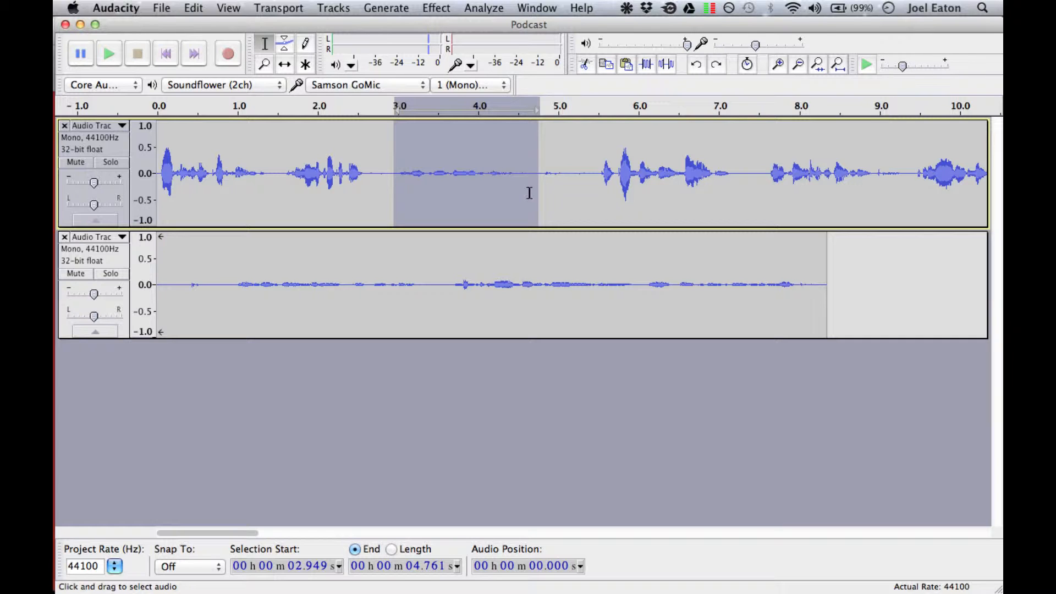
left_click(401, 189)
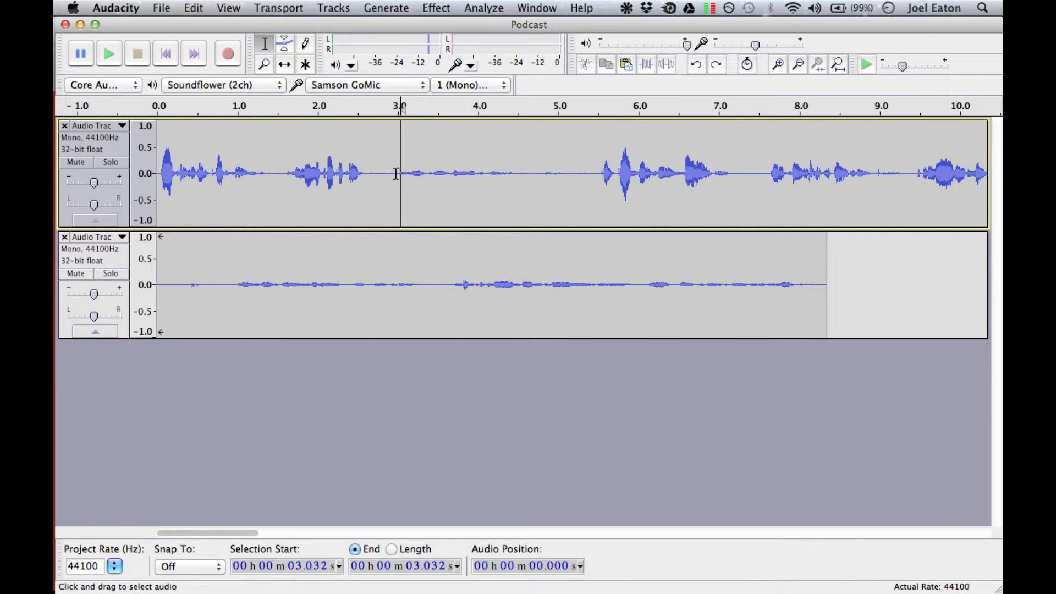
- Select the quiet phrase in the first track from about 2.99 s to 4.55 s and align its edges to zero crossings
left_click_drag(398, 173, 522, 166)
left_click(190, 7)
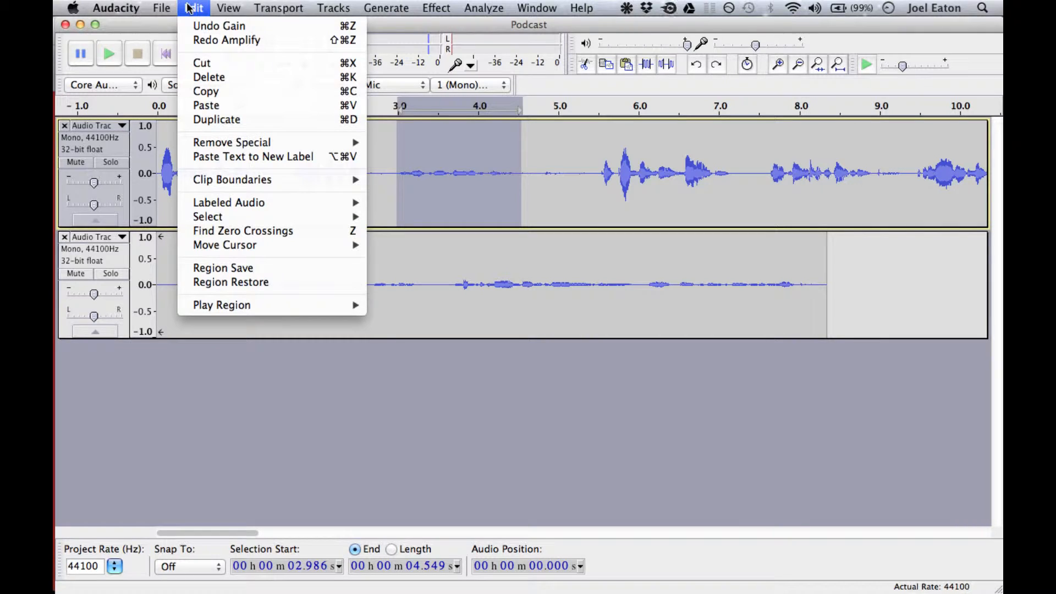
left_click(318, 233)
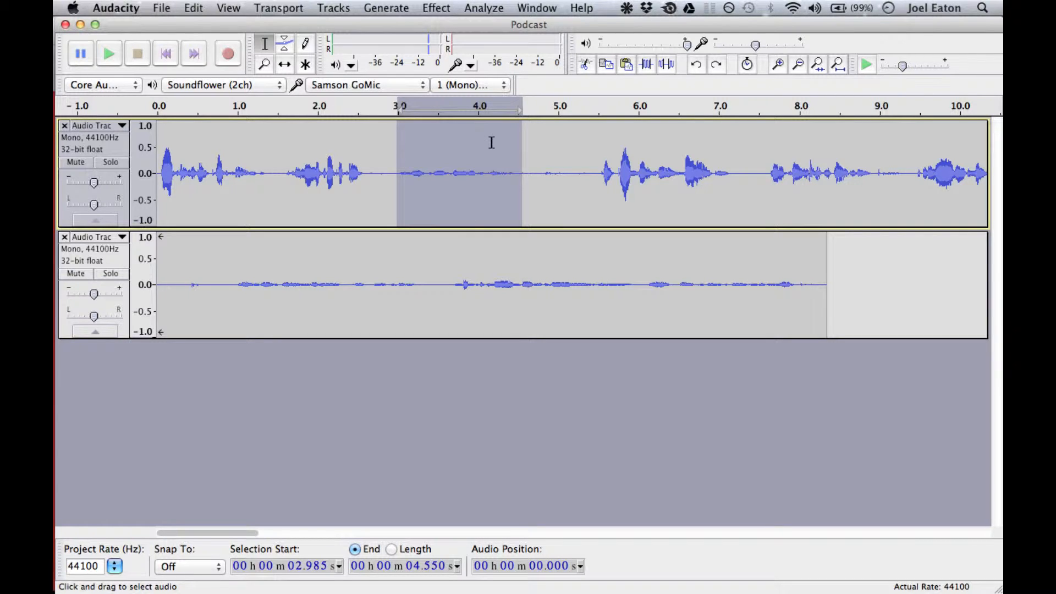
- Amplify the selected quiet phrase in the first track by 16 dB
left_click(437, 8)
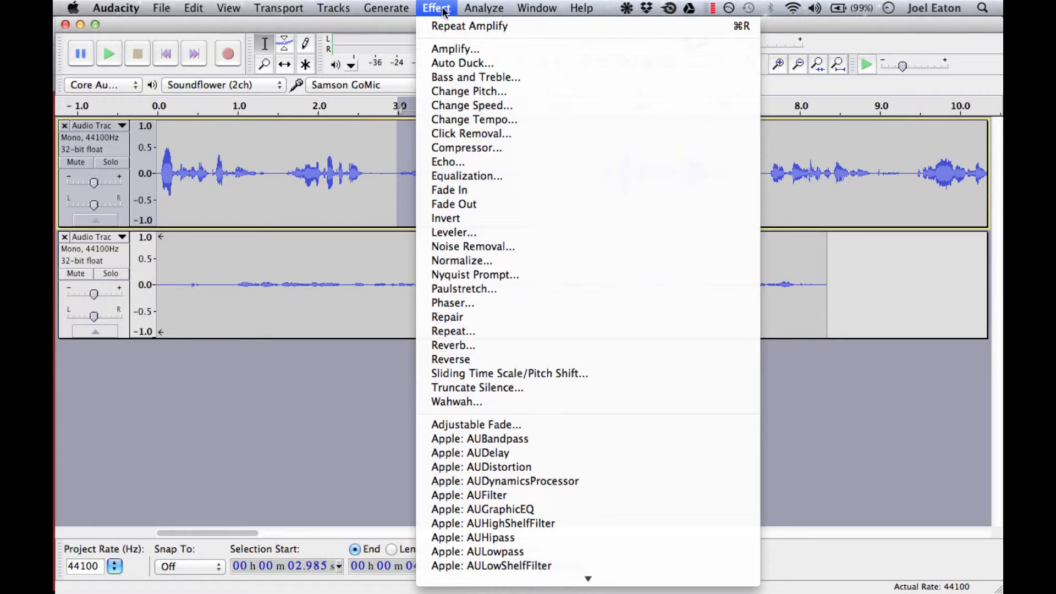
left_click(514, 49)
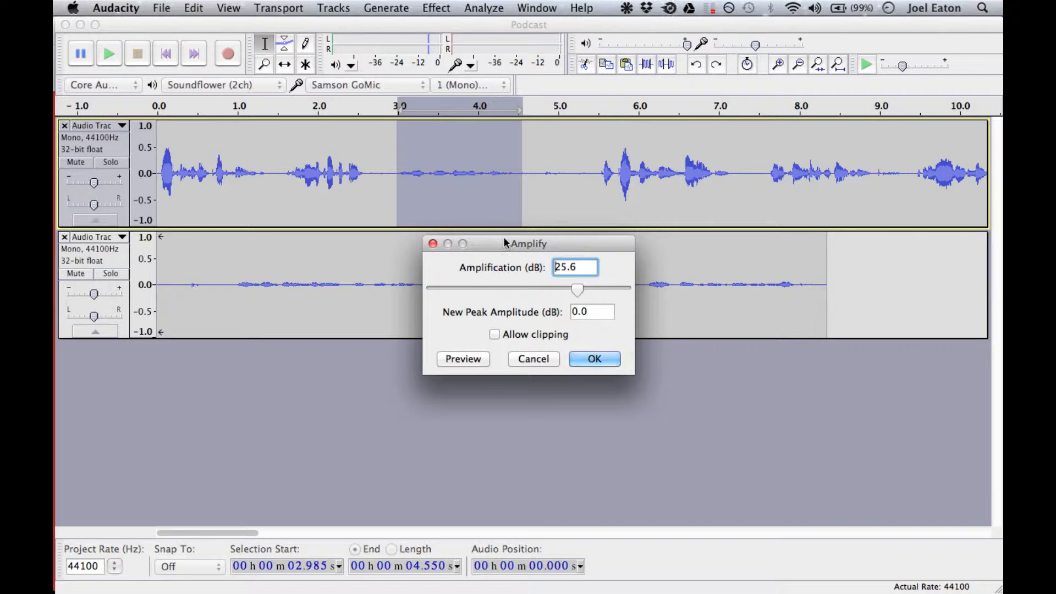
left_click_drag(504, 241, 449, 237)
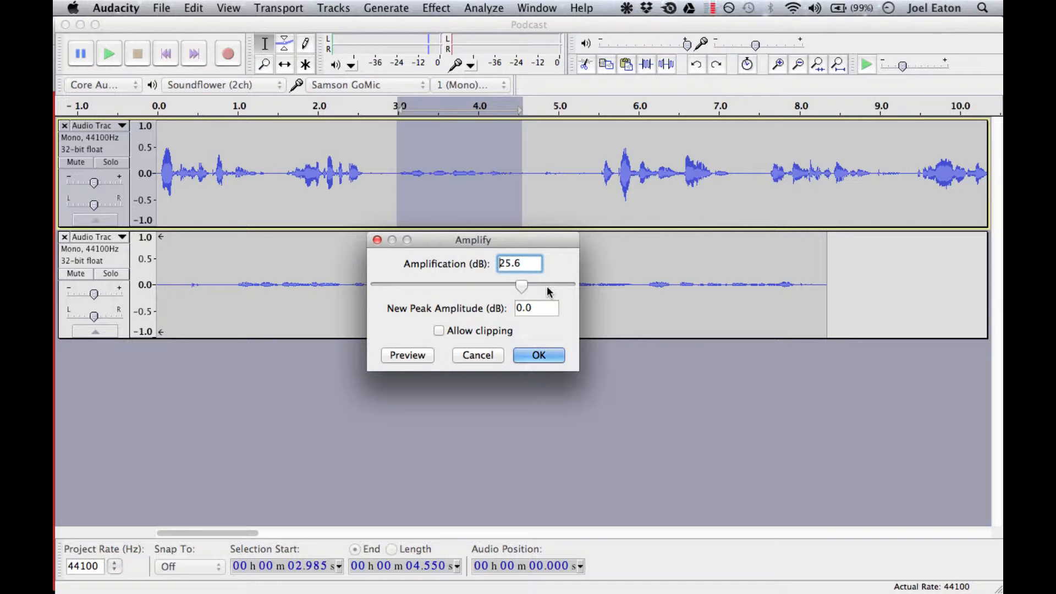
left_click_drag(523, 264, 480, 261)
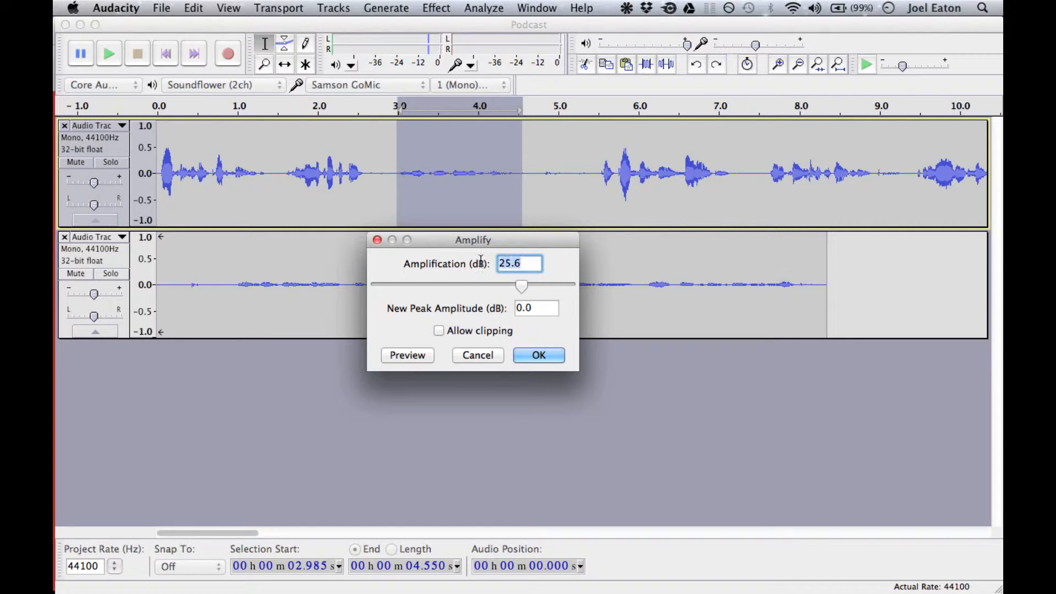
type("3")
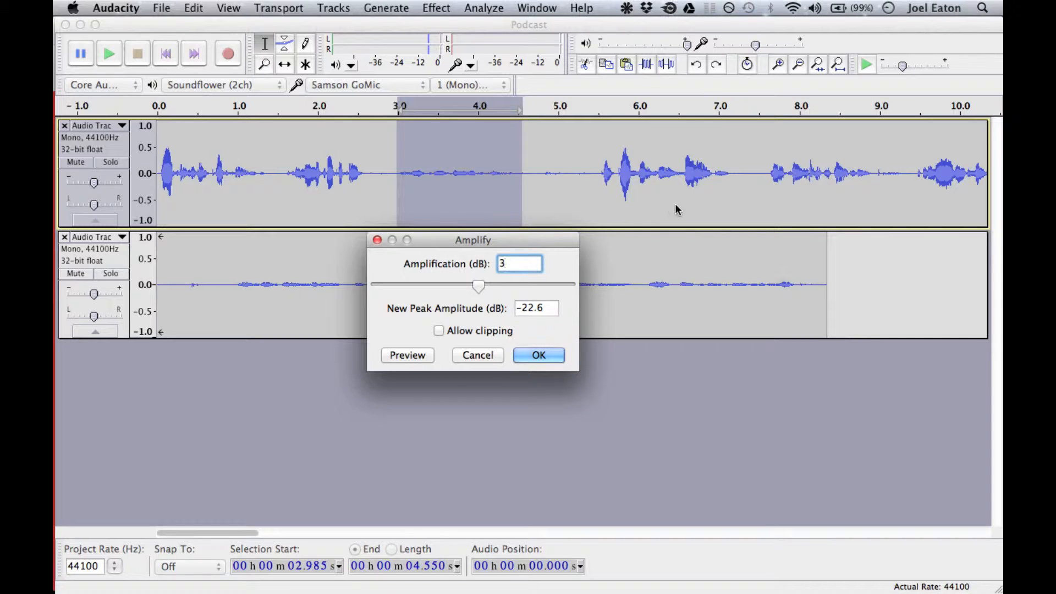
left_click_drag(510, 244, 511, 239)
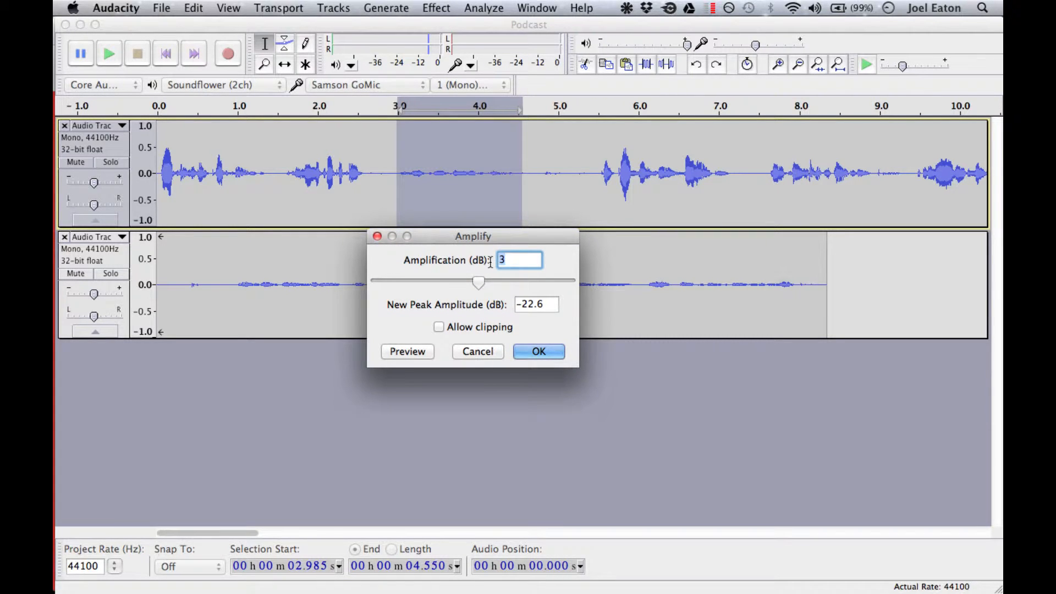
type("16")
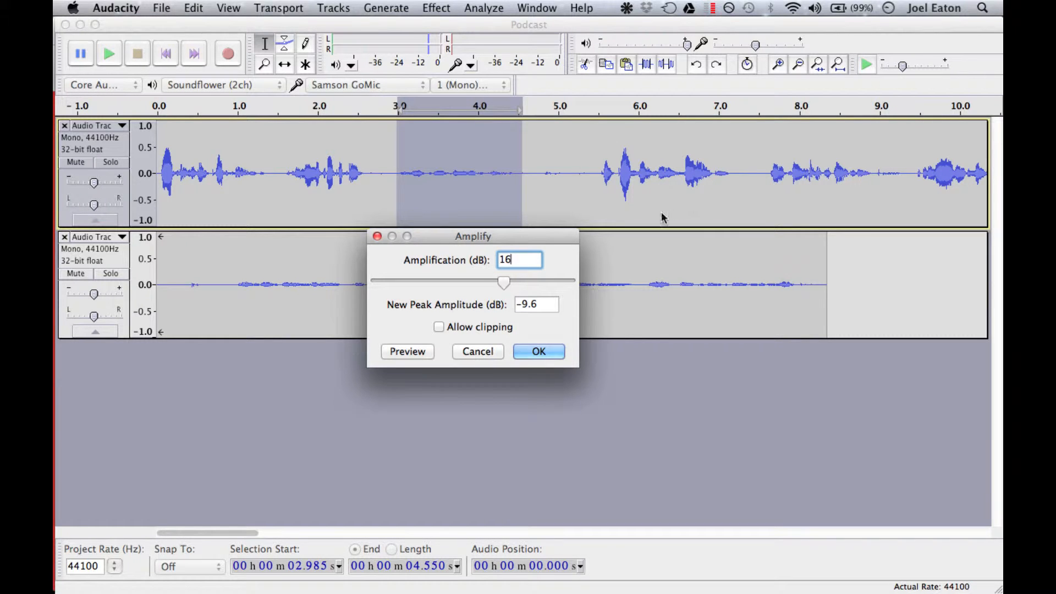
left_click(520, 351)
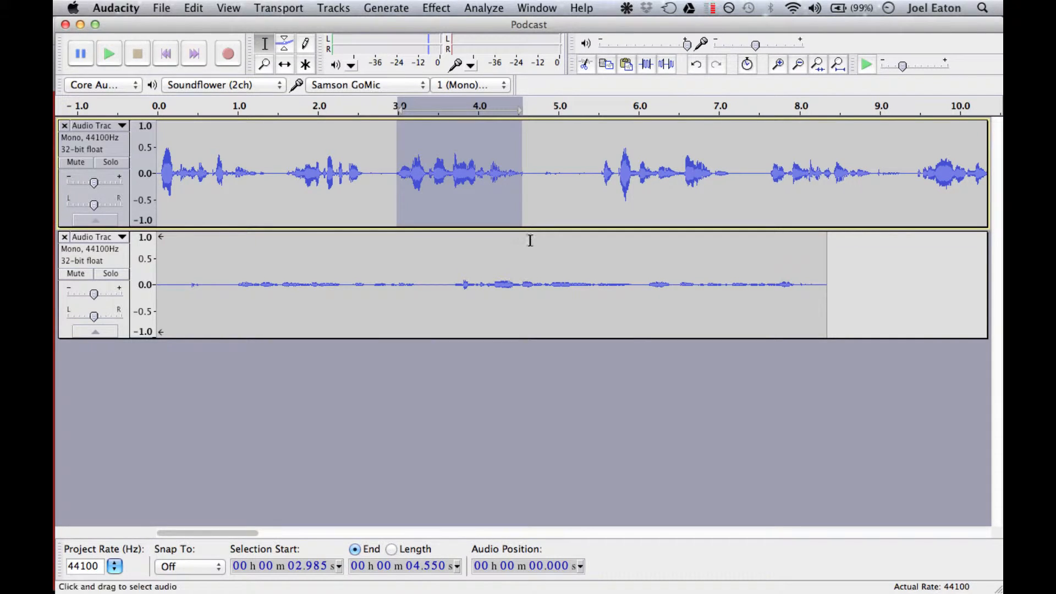
left_click(402, 196)
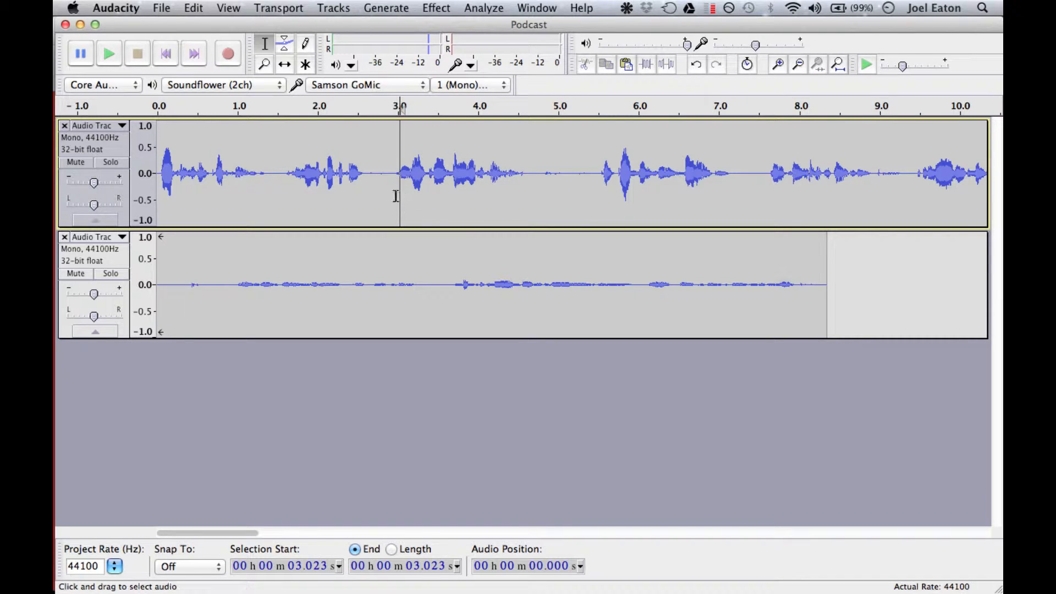
left_click(397, 196)
left_click_drag(401, 192, 526, 184)
left_click_drag(389, 174, 537, 176)
left_click(543, 176)
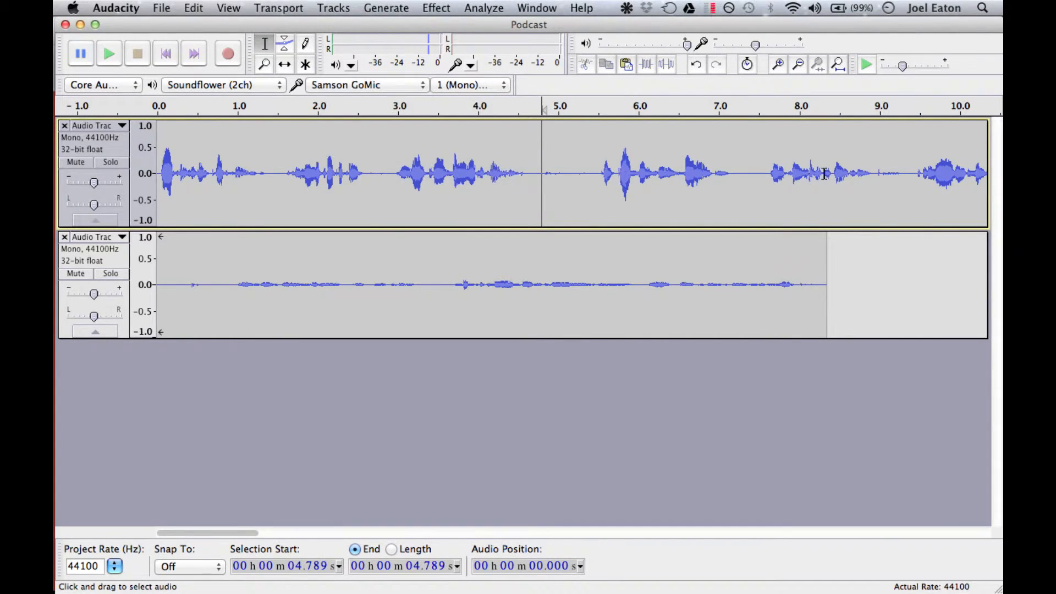
left_click(391, 179)
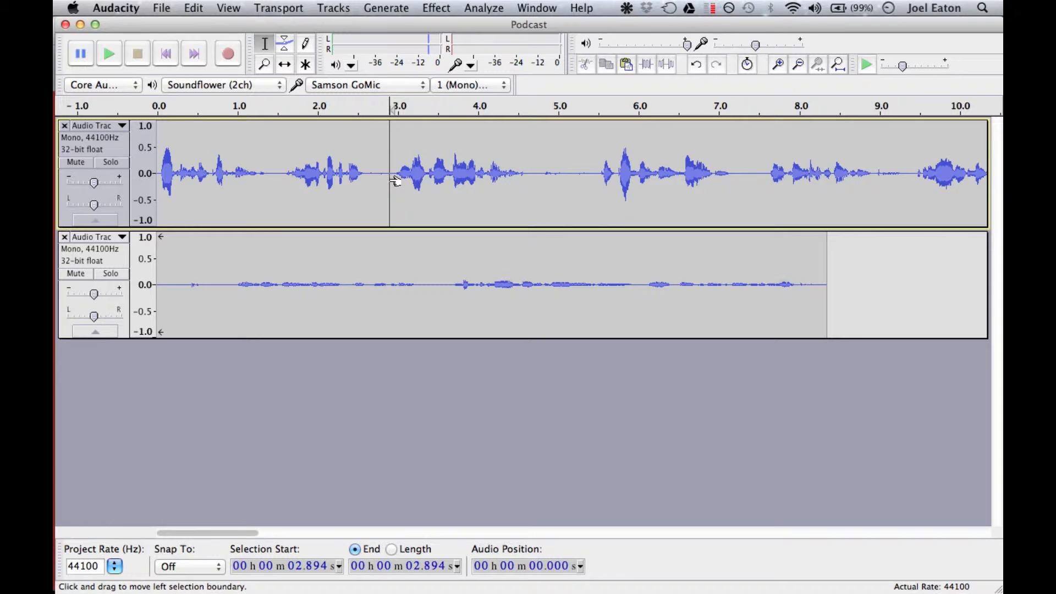
left_click(276, 168)
left_click(160, 159)
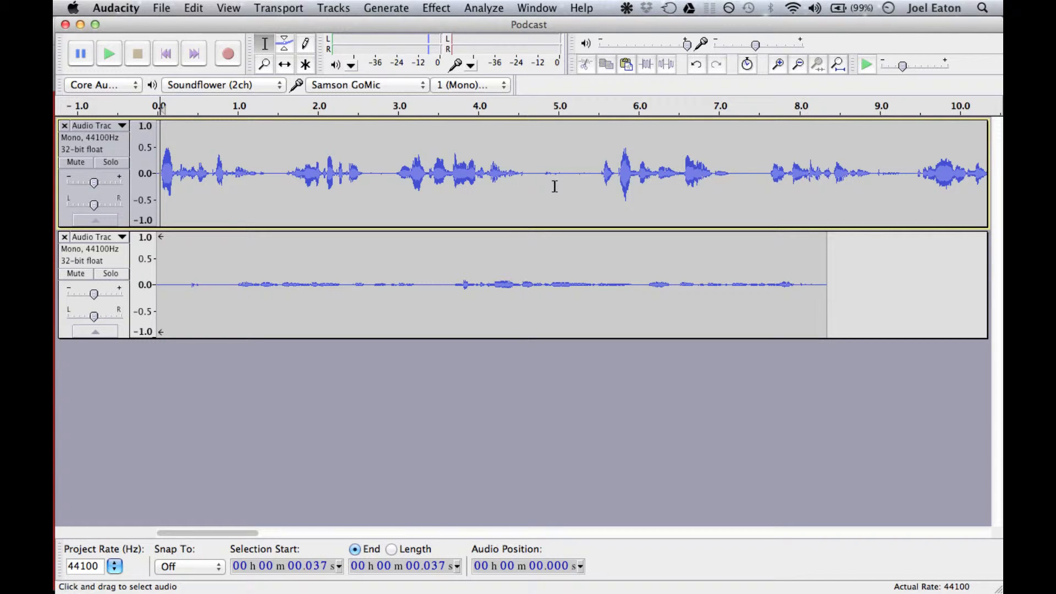
left_click(389, 177)
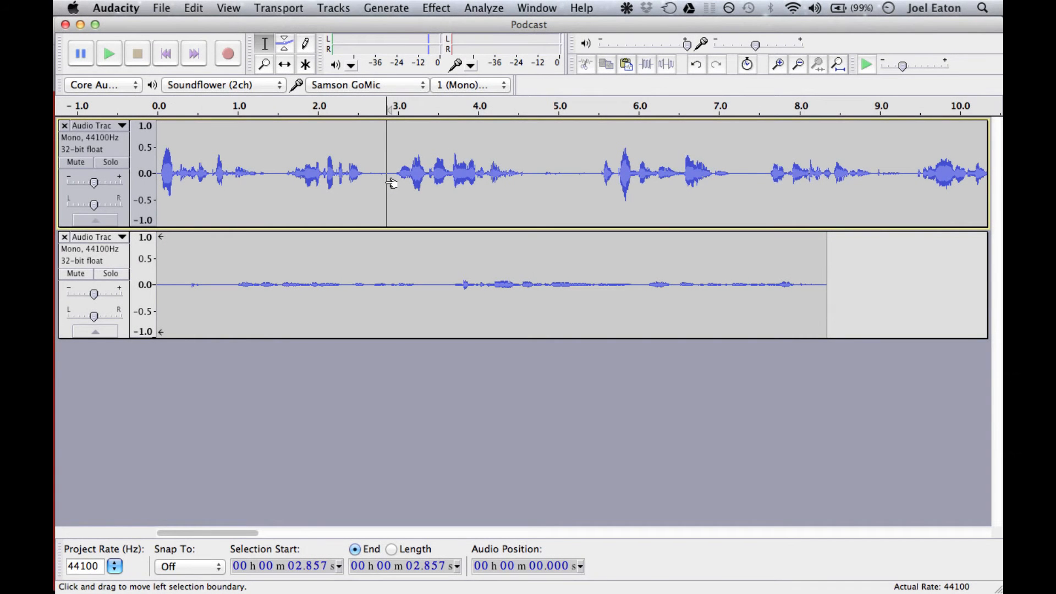
left_click(171, 267)
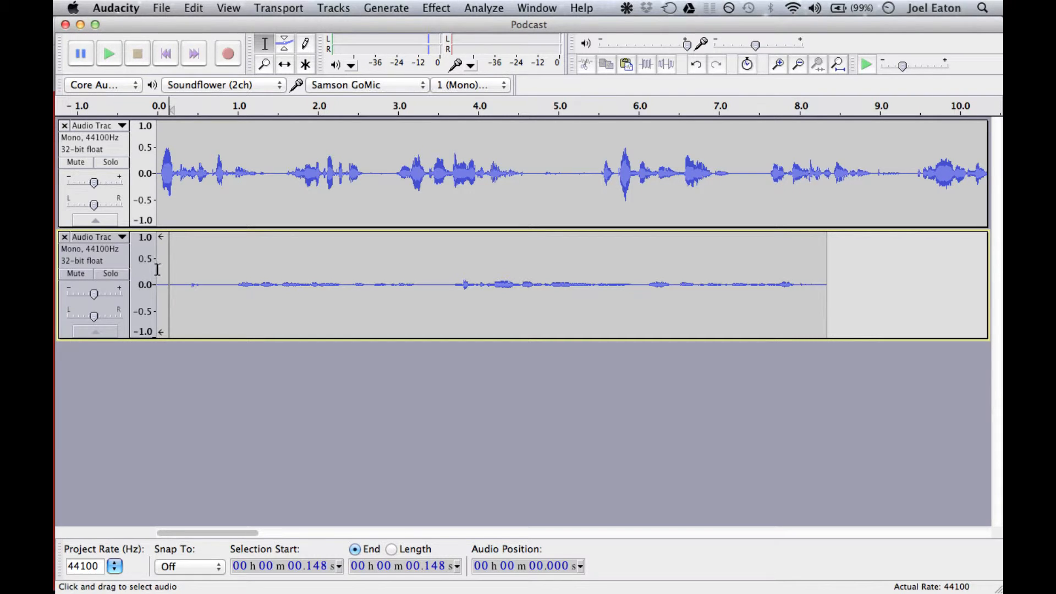
left_click_drag(156, 271, 825, 290)
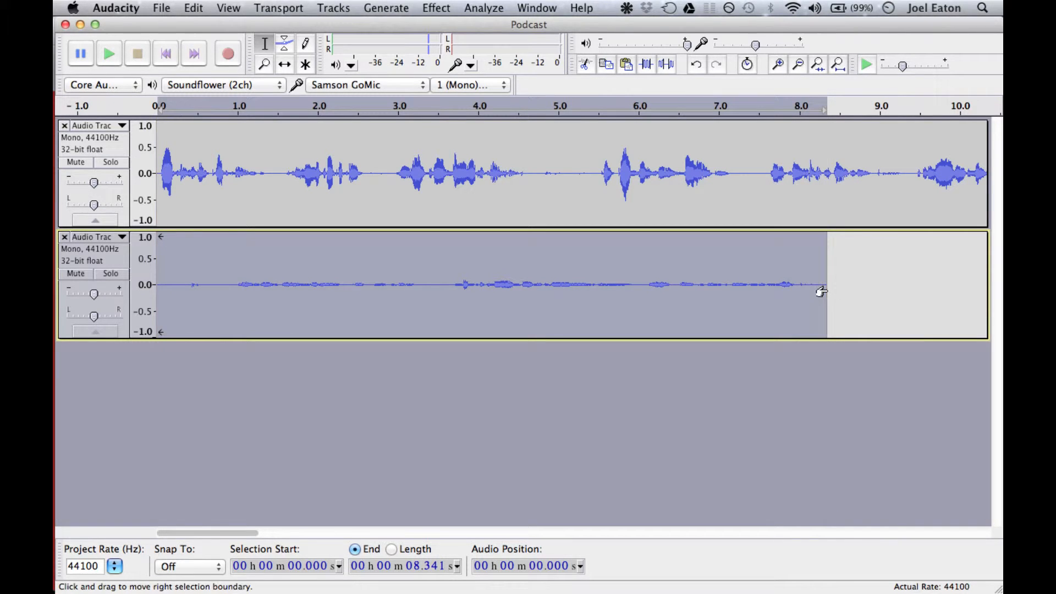
left_click(437, 8)
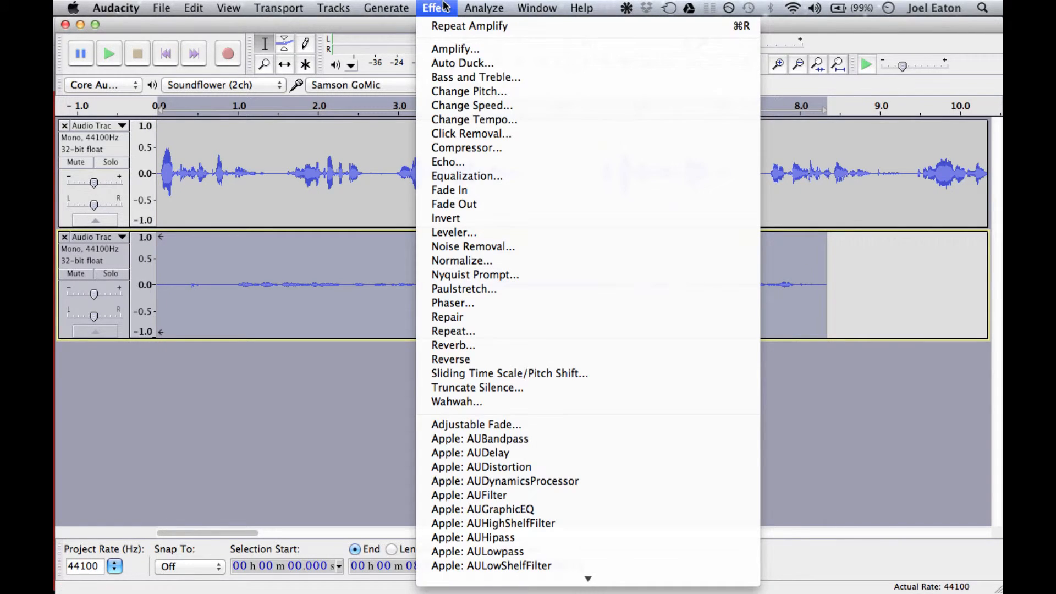
left_click(429, 51)
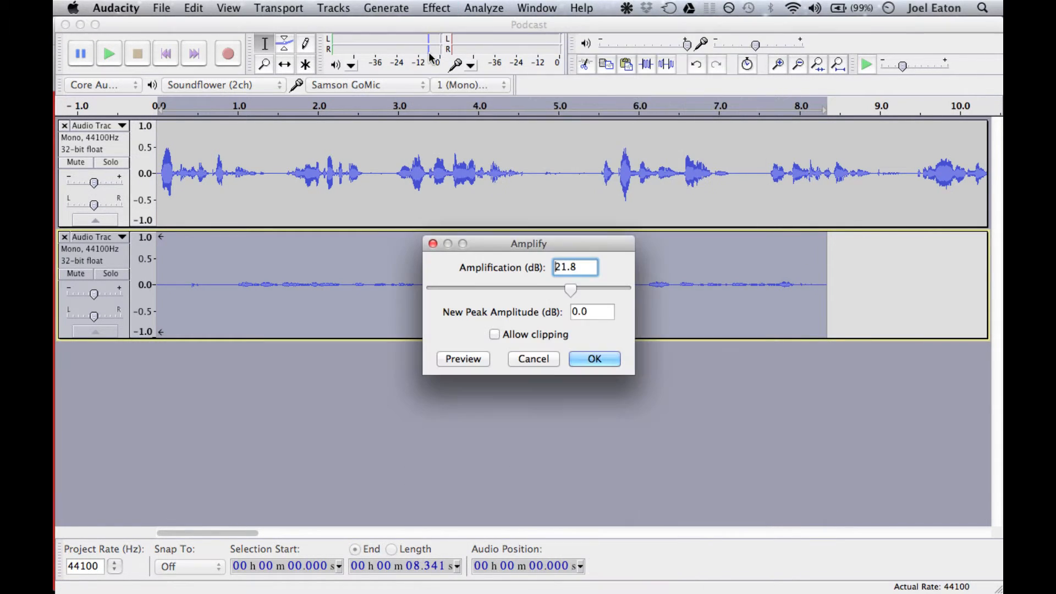
left_click(433, 243)
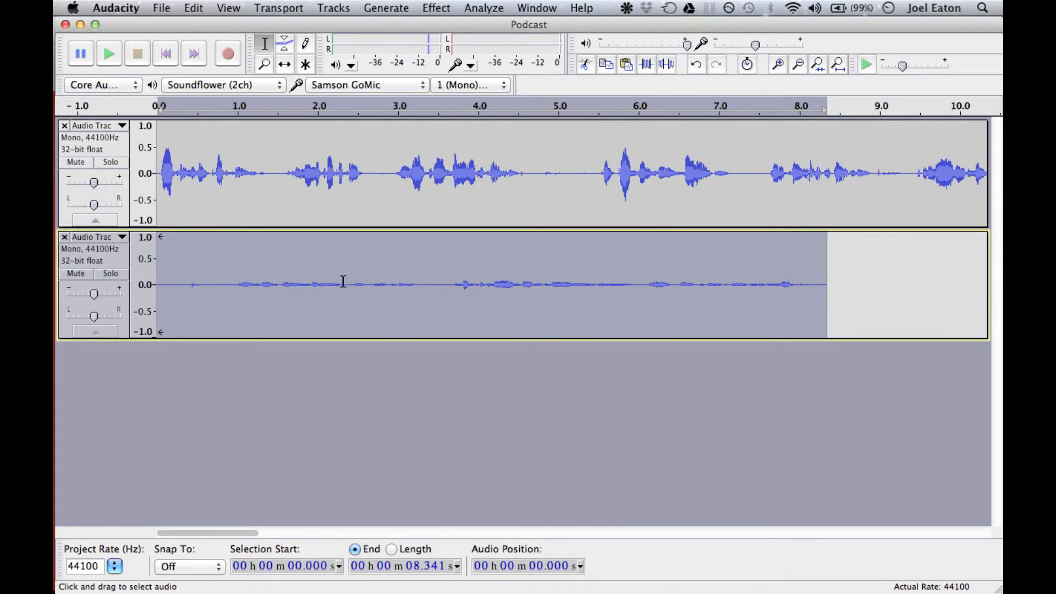
left_click(232, 293)
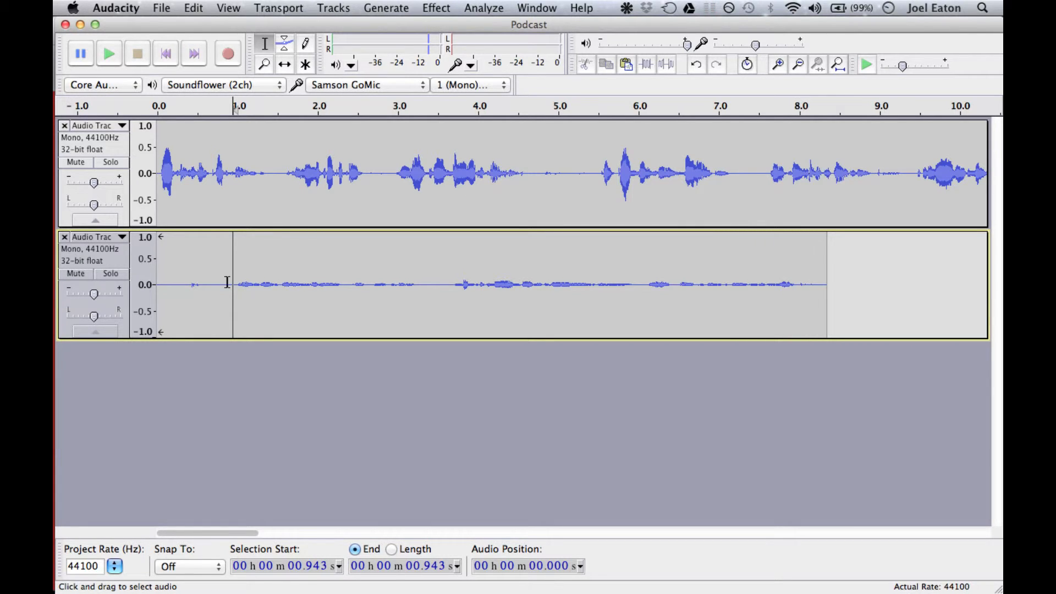
left_click(167, 286)
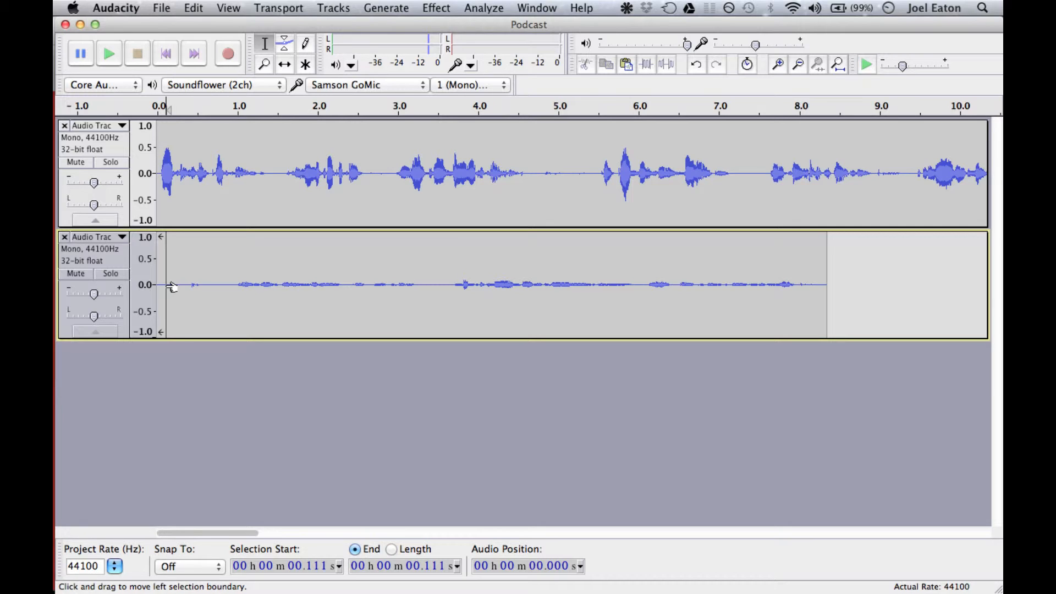
- Raise the second track's gain above 0 dB and solo that track
left_click(95, 295)
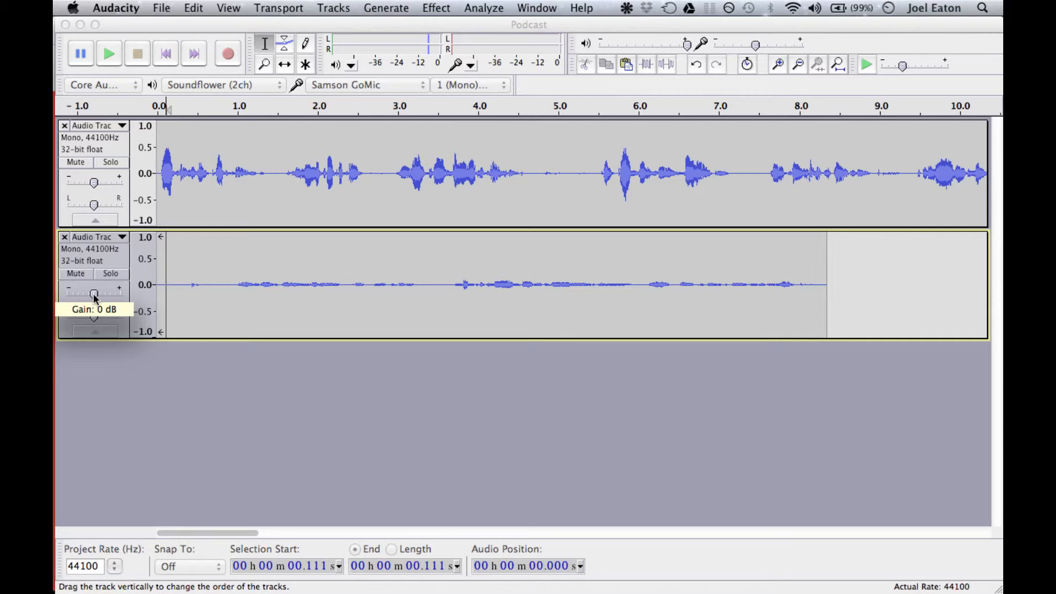
left_click_drag(95, 297, 101, 298)
left_click_drag(102, 295, 94, 297)
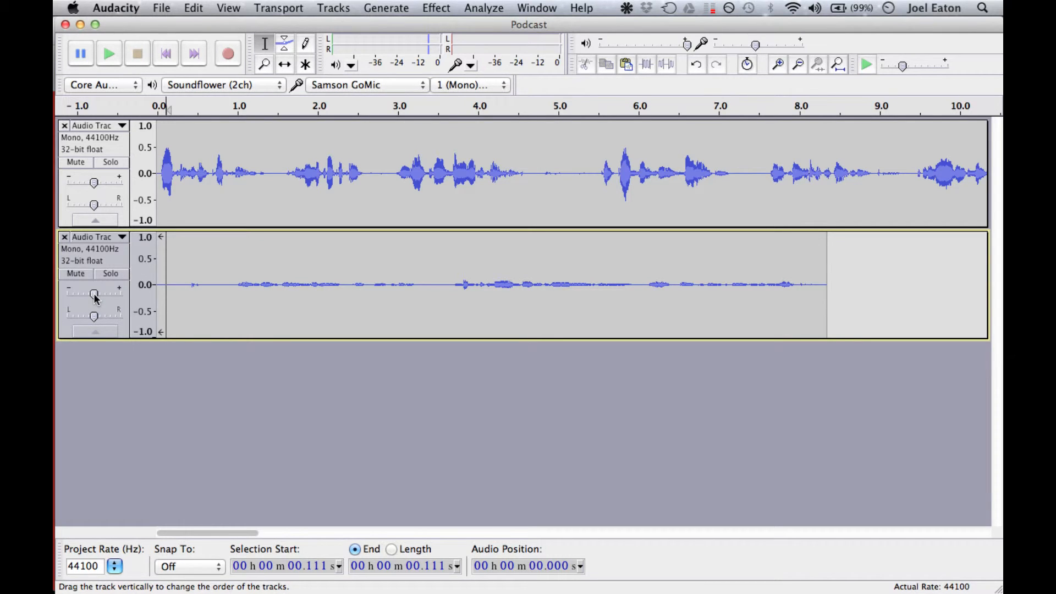
left_click(95, 298)
left_click_drag(95, 297, 104, 297)
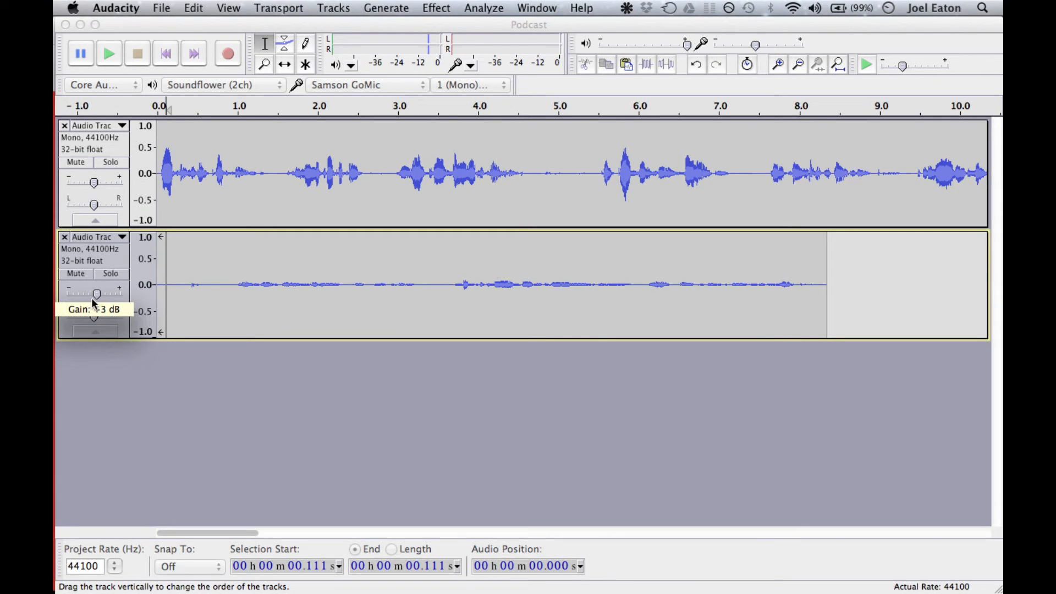
mouse_move(94, 300)
left_mouse_down()
mouse_move(107, 299)
mouse_move(98, 296)
left_mouse_up()
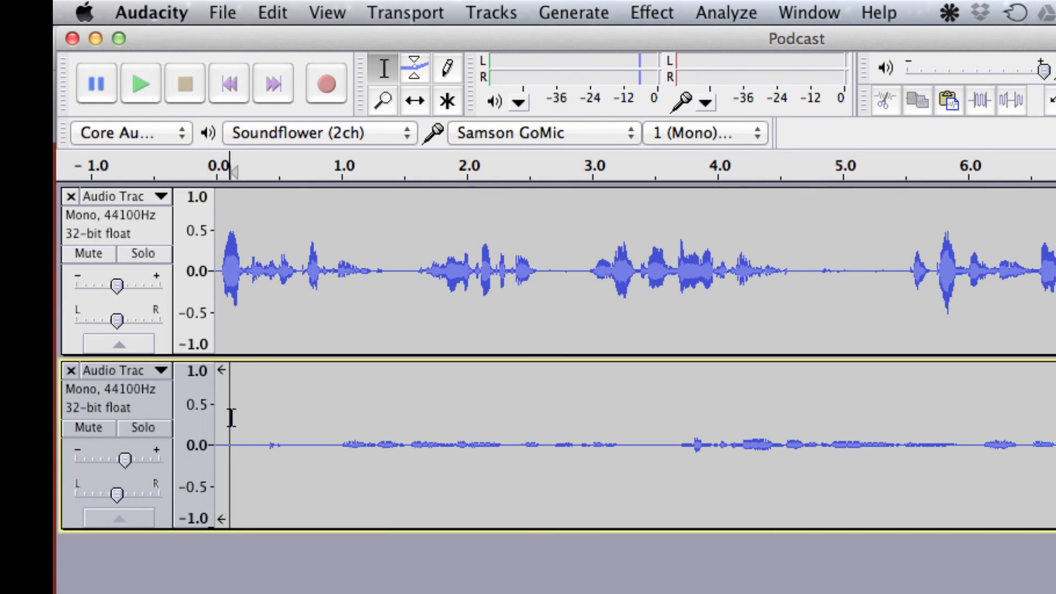
left_click(159, 428)
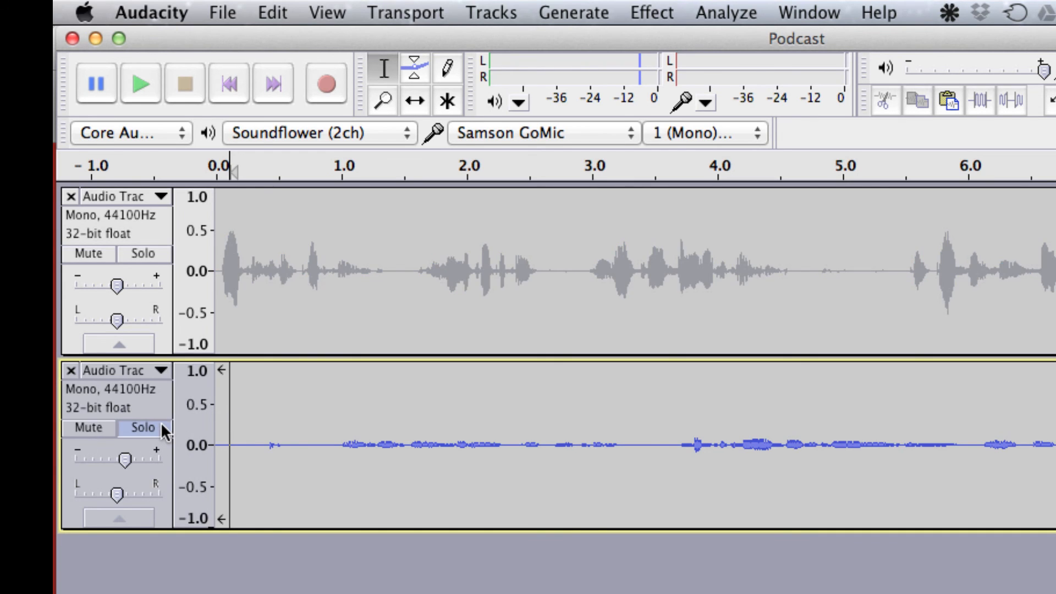